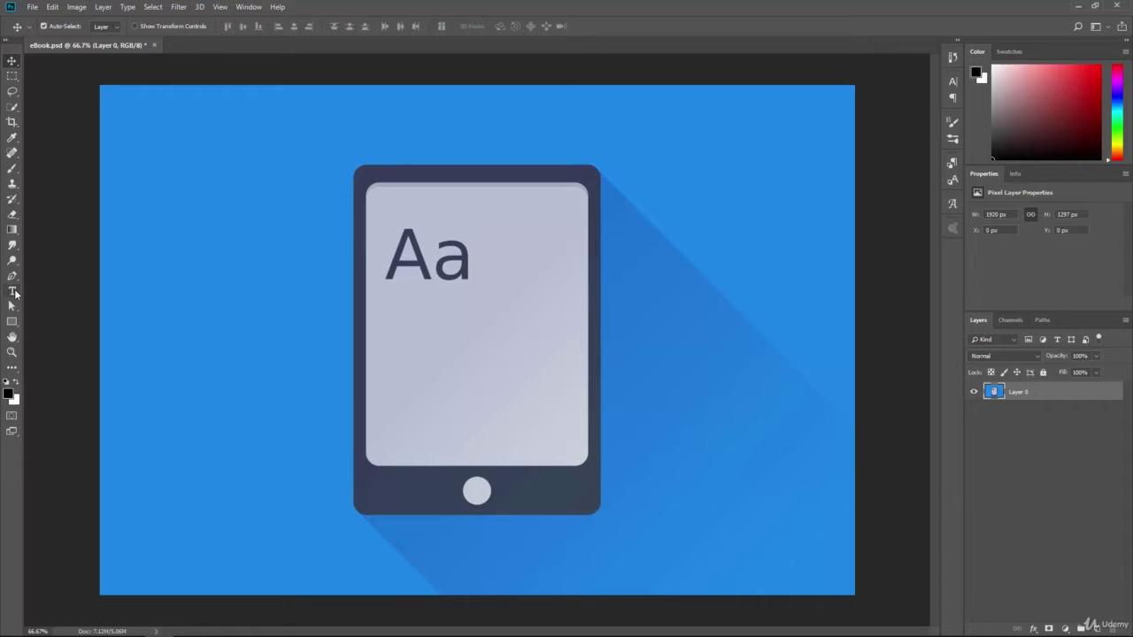
Step: Type a test line on the tablet screen below the Aa with the Type tool
{"action": "left_click", "coordinate": [12, 291]}
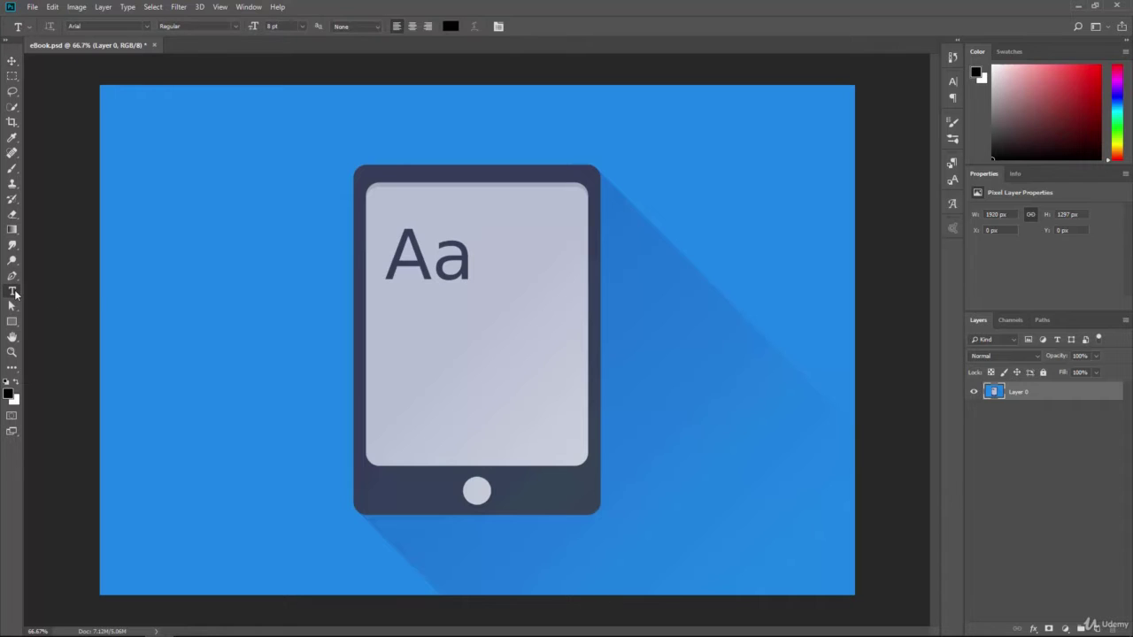
{"action": "left_click", "coordinate": [391, 336]}
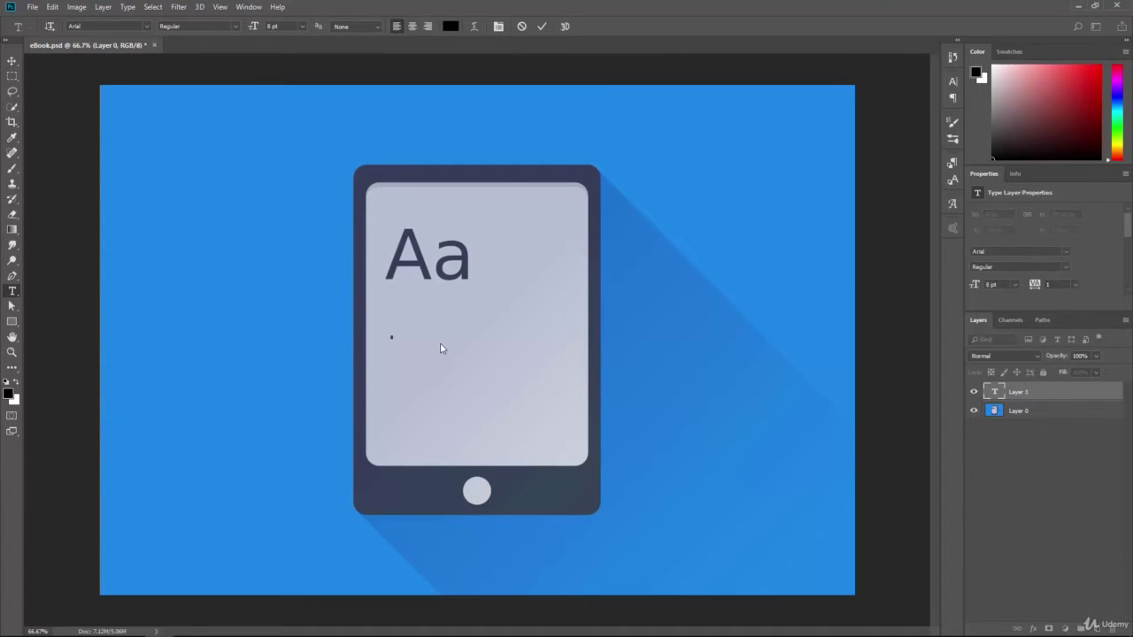
{"action": "type", "text": "H"}
{"action": "type", "text": "p typing"}
Step: Clear the test text, leaving an empty Arial 8 pt Layer 1 above Layer 0
{"action": "key", "text": "ctrl+a"}
{"action": "key", "text": "BackSpace"}
{"action": "left_click", "coordinate": [11, 62]}
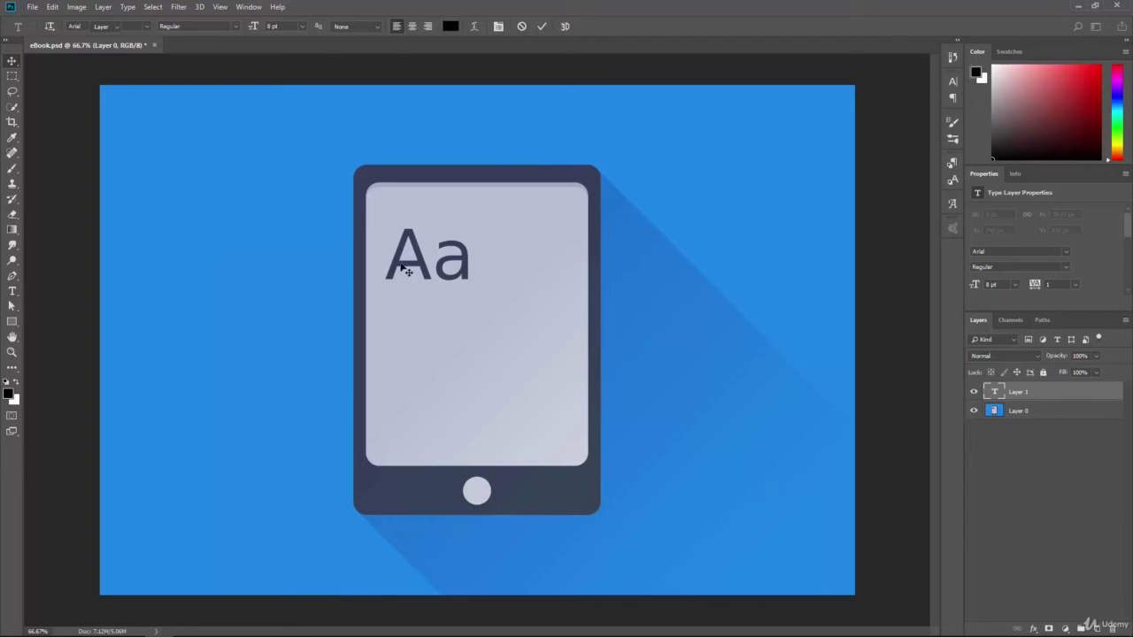
{"action": "mouse_move", "coordinate": [1022, 393]}
{"action": "left_mouse_down"}
{"action": "mouse_move", "coordinate": [1043, 418]}
{"action": "mouse_move", "coordinate": [1009, 390]}
{"action": "left_mouse_up"}
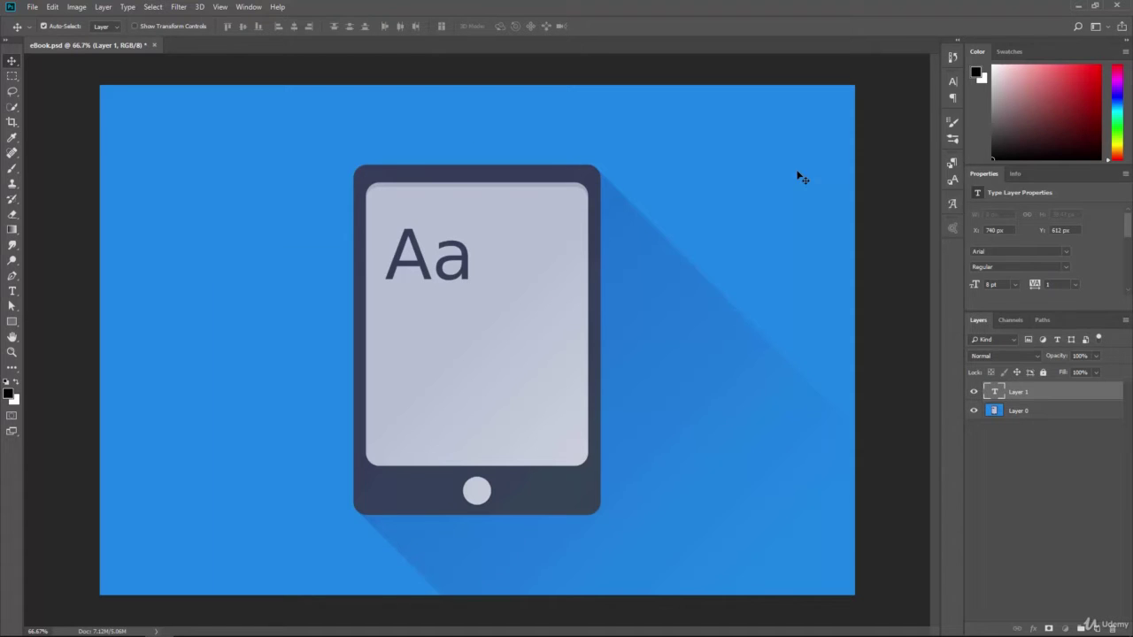
{"action": "left_click", "coordinate": [241, 7]}
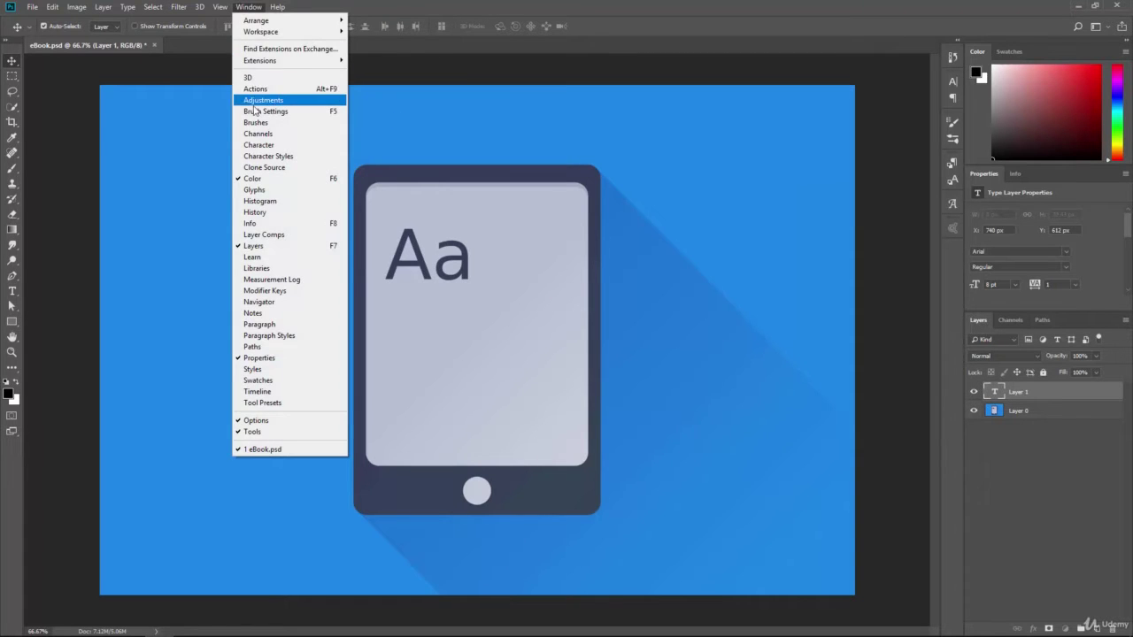
{"action": "left_click", "coordinate": [263, 147]}
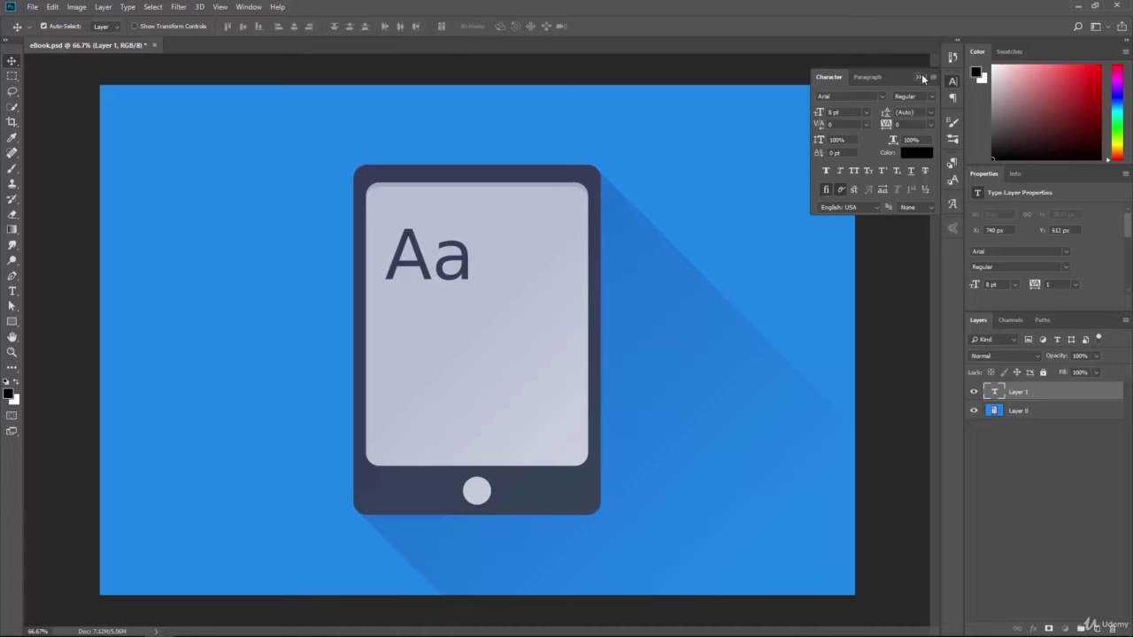
{"action": "left_click", "coordinate": [922, 78]}
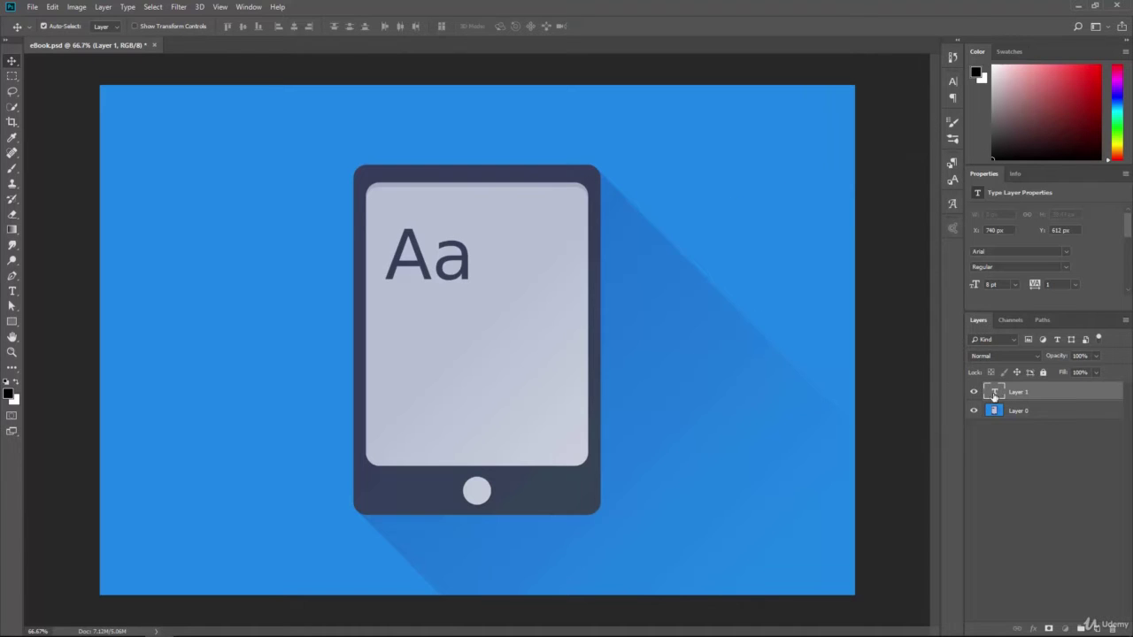
Step: Delete the empty Layer 1 and draw a paragraph text box on the tablet screen below the Aa
{"action": "left_click_drag", "start_coordinate": [1016, 396], "coordinate": [1112, 628]}
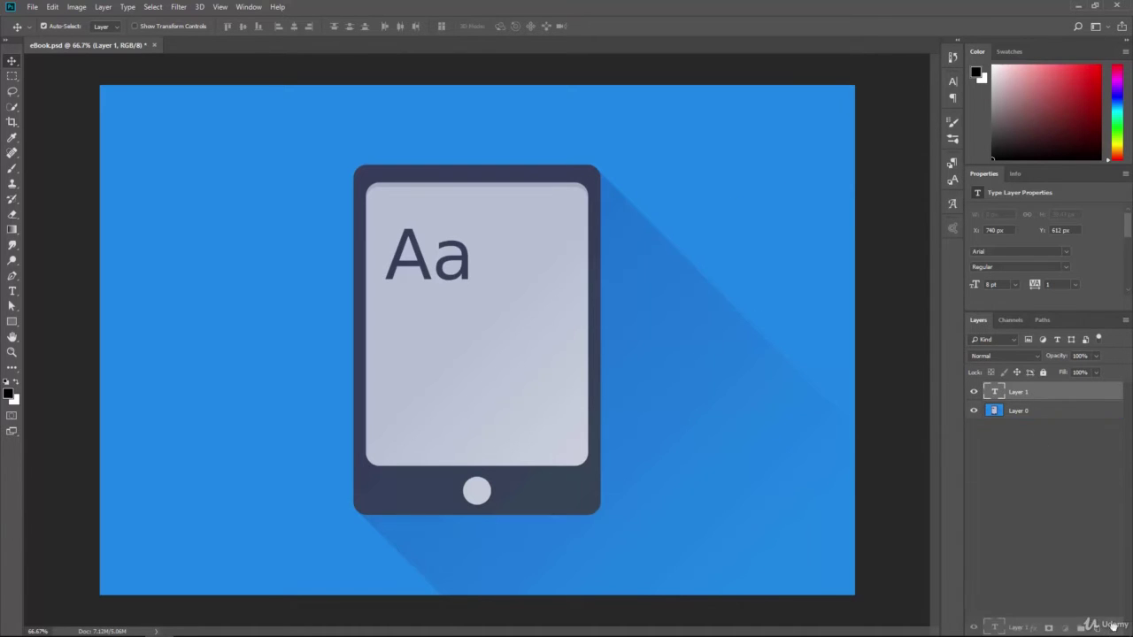
{"action": "left_click", "coordinate": [12, 291]}
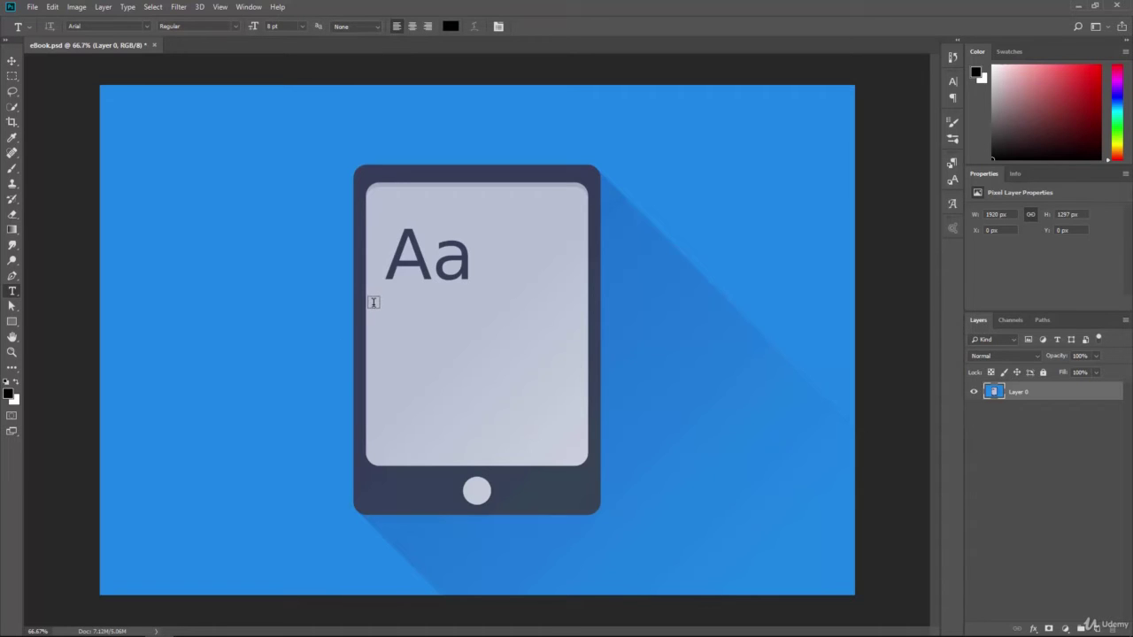
{"action": "left_click_drag", "start_coordinate": [373, 301], "coordinate": [577, 447]}
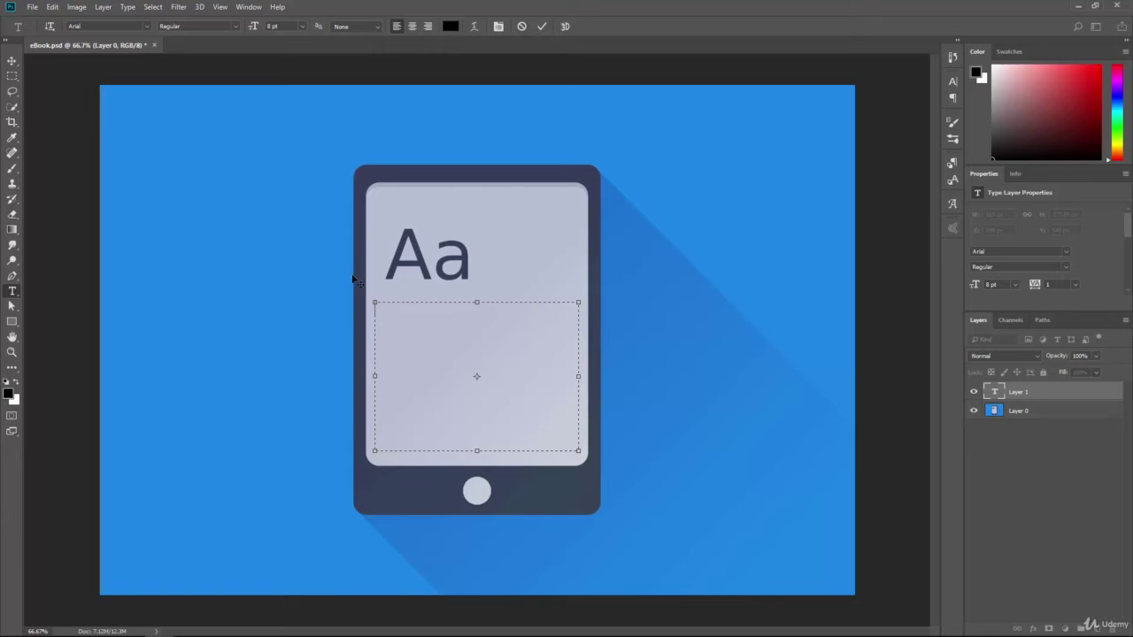
Step: Open the Type menu to reach the Paste Lorem Ipsum command
{"action": "left_click", "coordinate": [129, 7]}
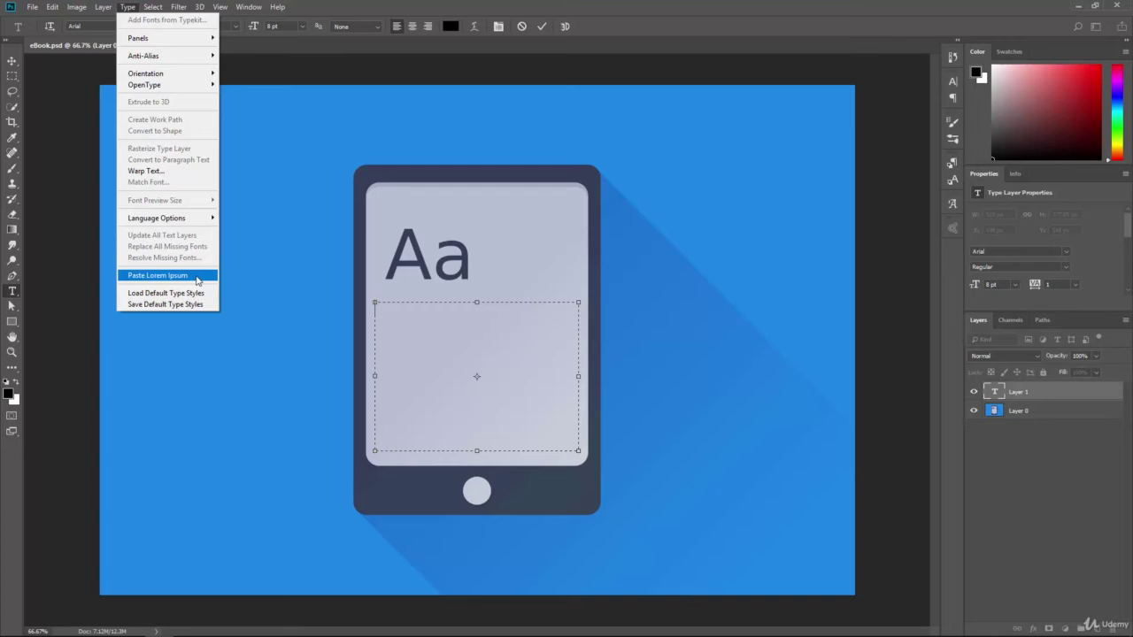
Step: Paste Lorem Ipsum into the box, extend it to show the last line, and nudge it up slightly
{"action": "left_click", "coordinate": [197, 276]}
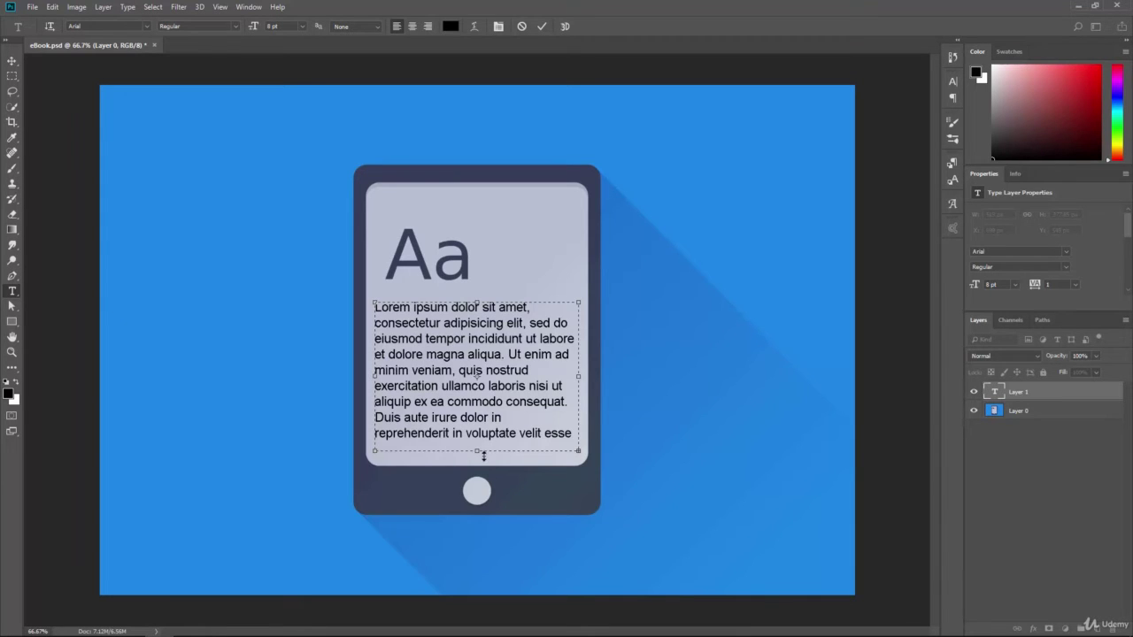
{"action": "mouse_move", "coordinate": [478, 452]}
{"action": "left_mouse_down"}
{"action": "mouse_move", "coordinate": [477, 567]}
{"action": "mouse_move", "coordinate": [477, 452]}
{"action": "mouse_move", "coordinate": [477, 462]}
{"action": "left_mouse_up"}
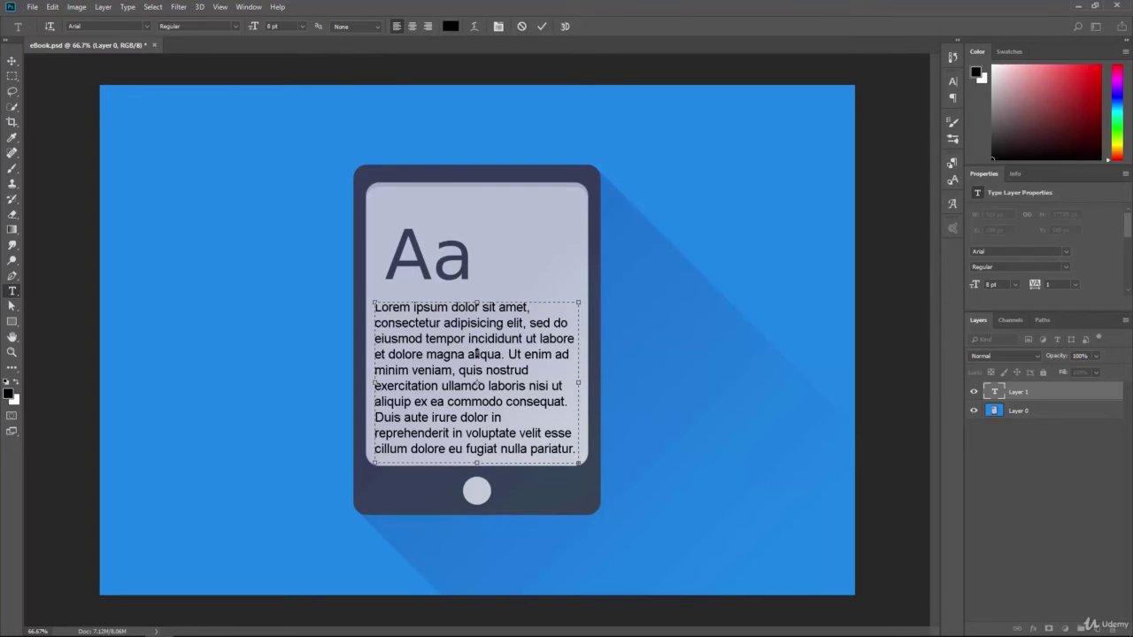
{"action": "left_click", "coordinate": [13, 61]}
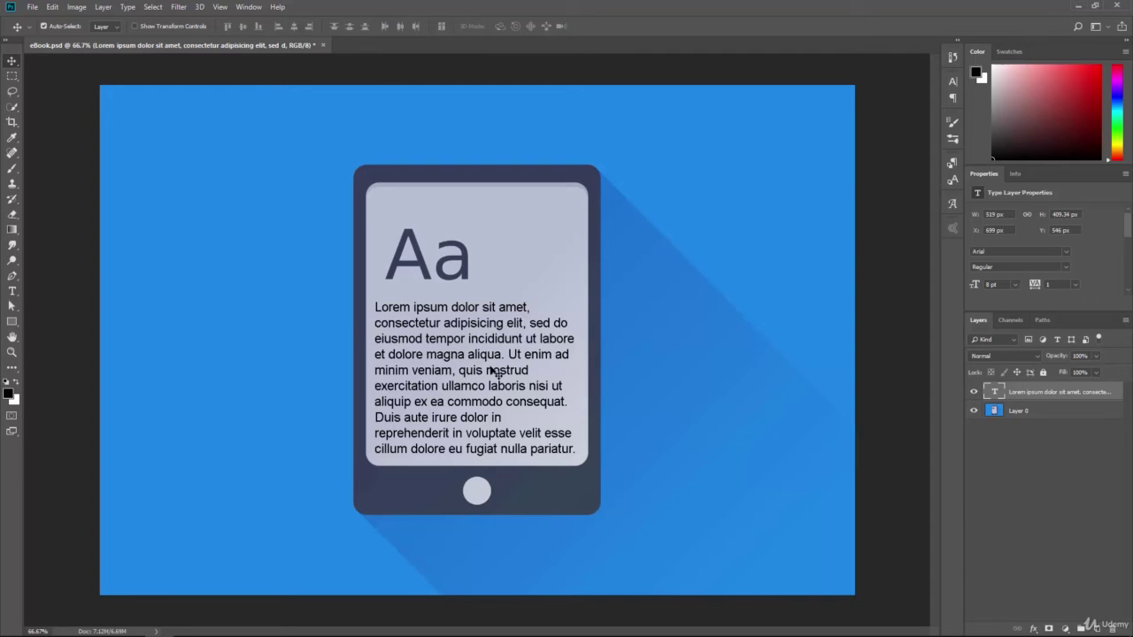
{"action": "left_click_drag", "start_coordinate": [429, 308], "coordinate": [430, 306]}
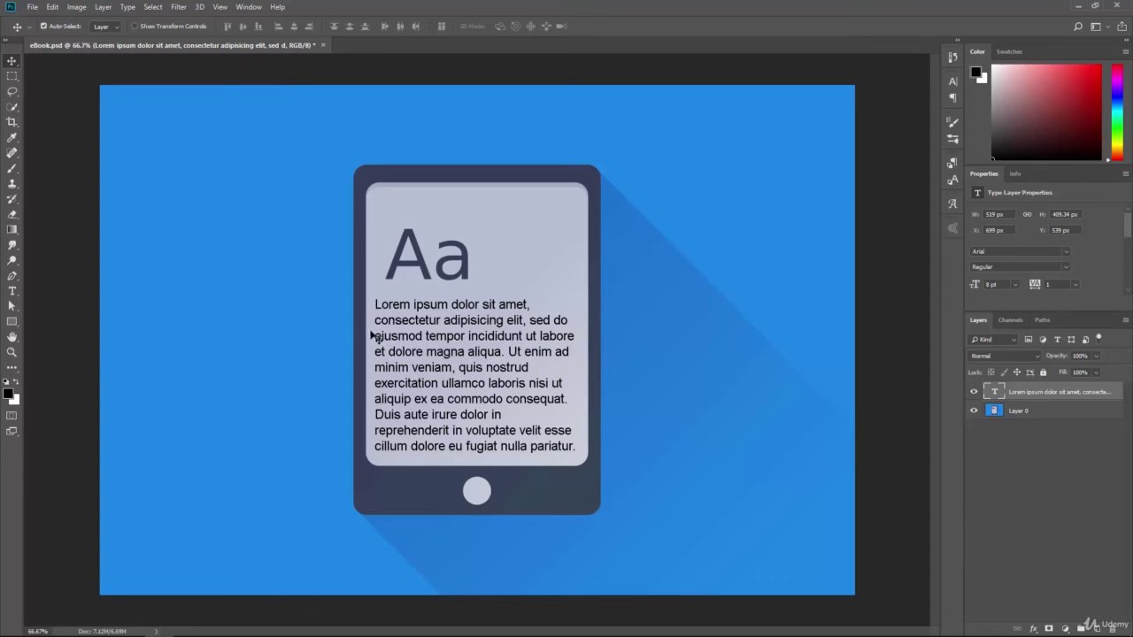
Step: Widen the Lorem paragraph's tracking to 300 in the Character panel
{"action": "left_click", "coordinate": [12, 290]}
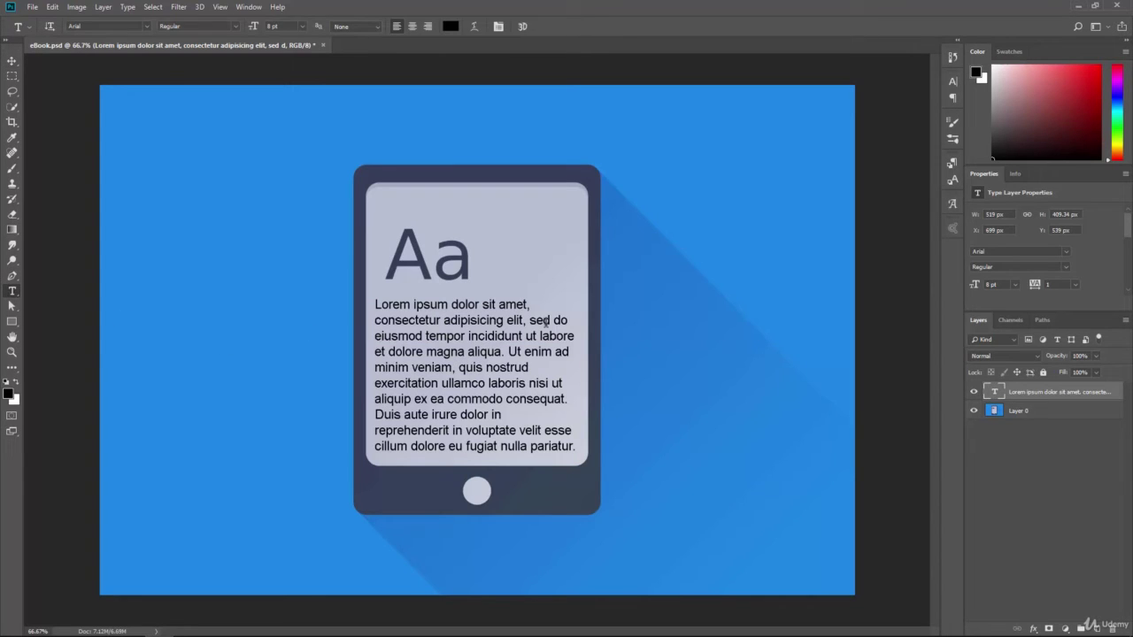
{"action": "left_click", "coordinate": [256, 6]}
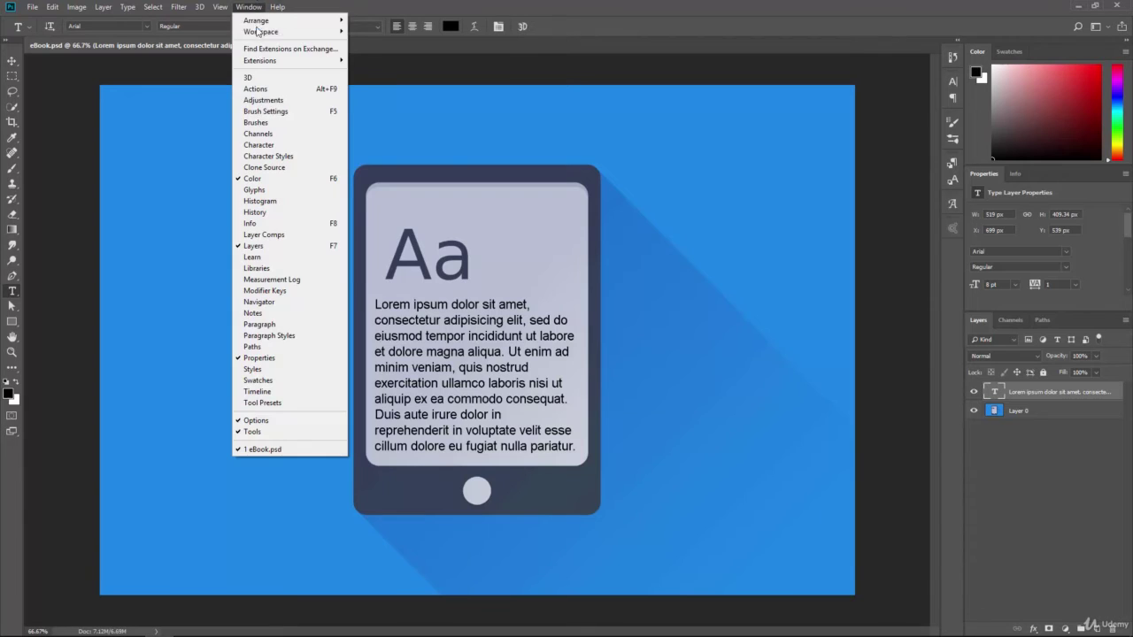
{"action": "left_click", "coordinate": [259, 144]}
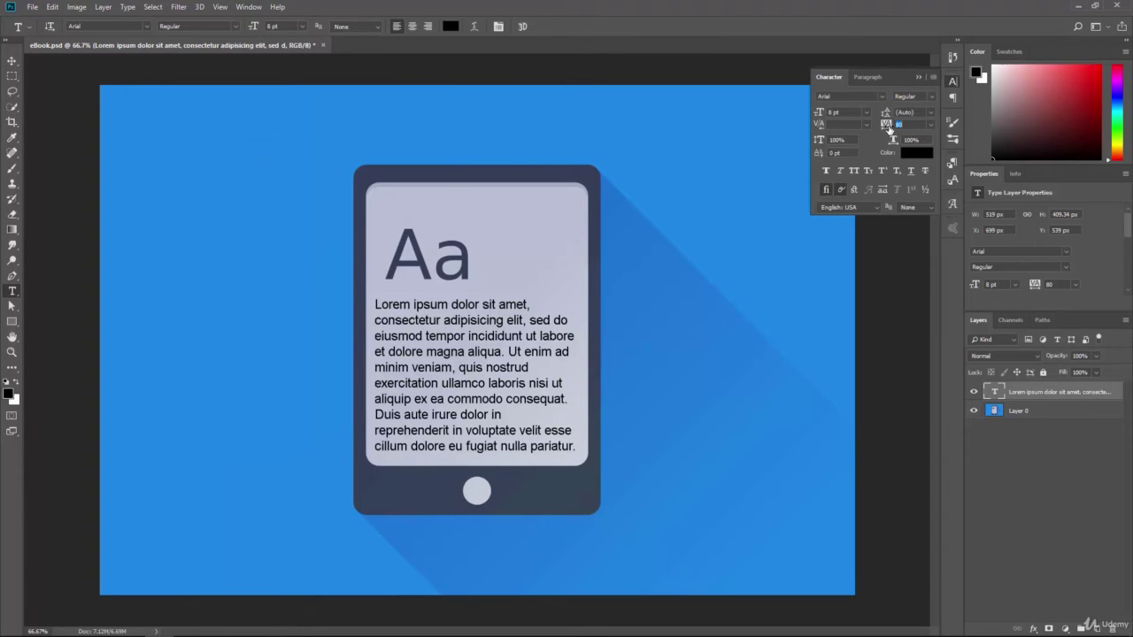
{"action": "left_click_drag", "start_coordinate": [889, 128], "coordinate": [921, 128]}
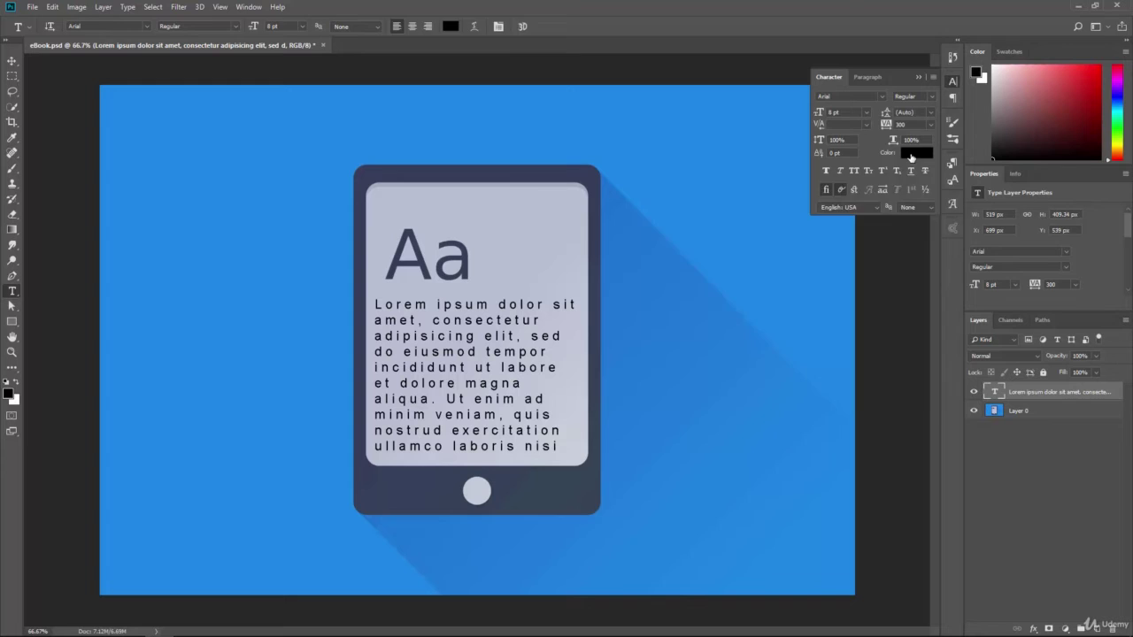
Step: Colour the text the tablet frame's dark blue and reduce tracking to 160
{"action": "left_click", "coordinate": [911, 157]}
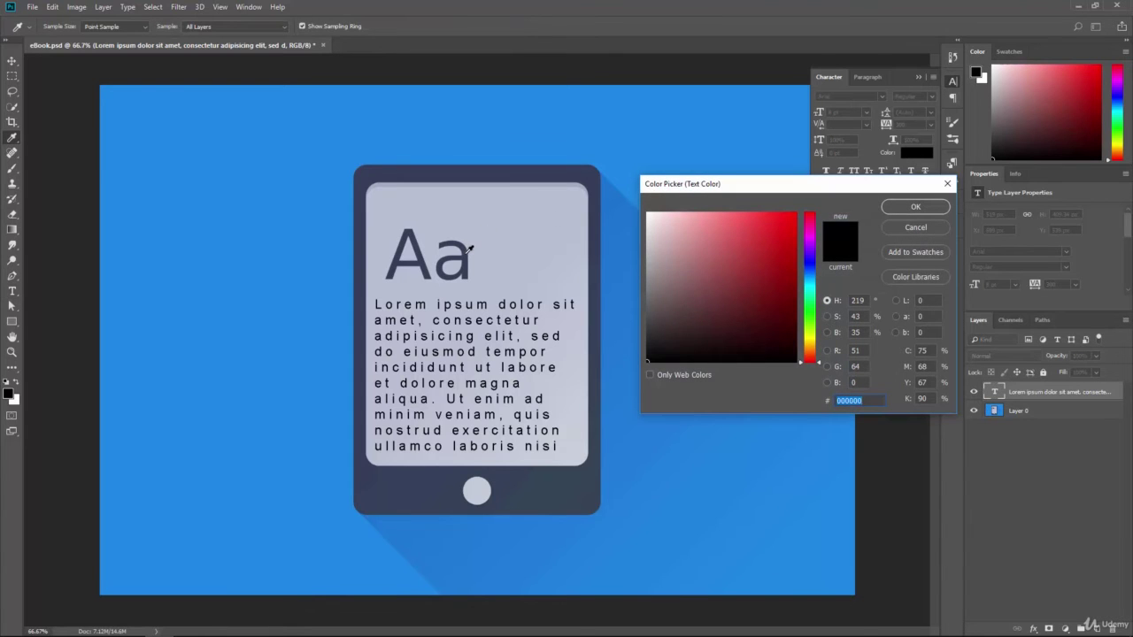
{"action": "left_click", "coordinate": [593, 252]}
{"action": "left_click", "coordinate": [915, 205]}
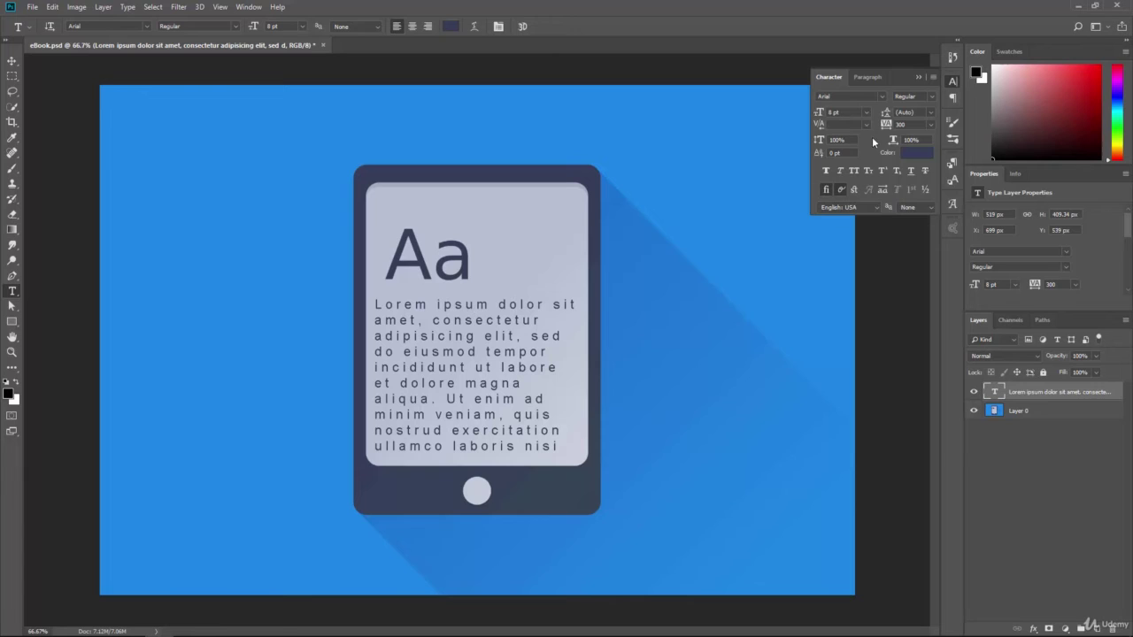
{"action": "left_click_drag", "start_coordinate": [885, 127], "coordinate": [878, 124]}
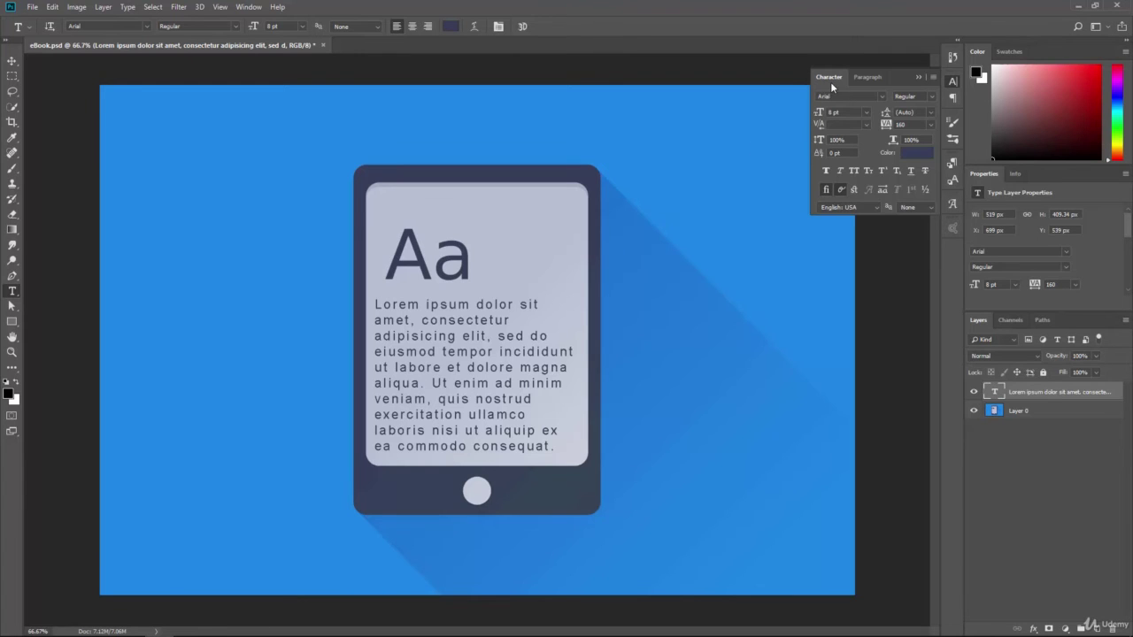
{"action": "left_click", "coordinate": [870, 82]}
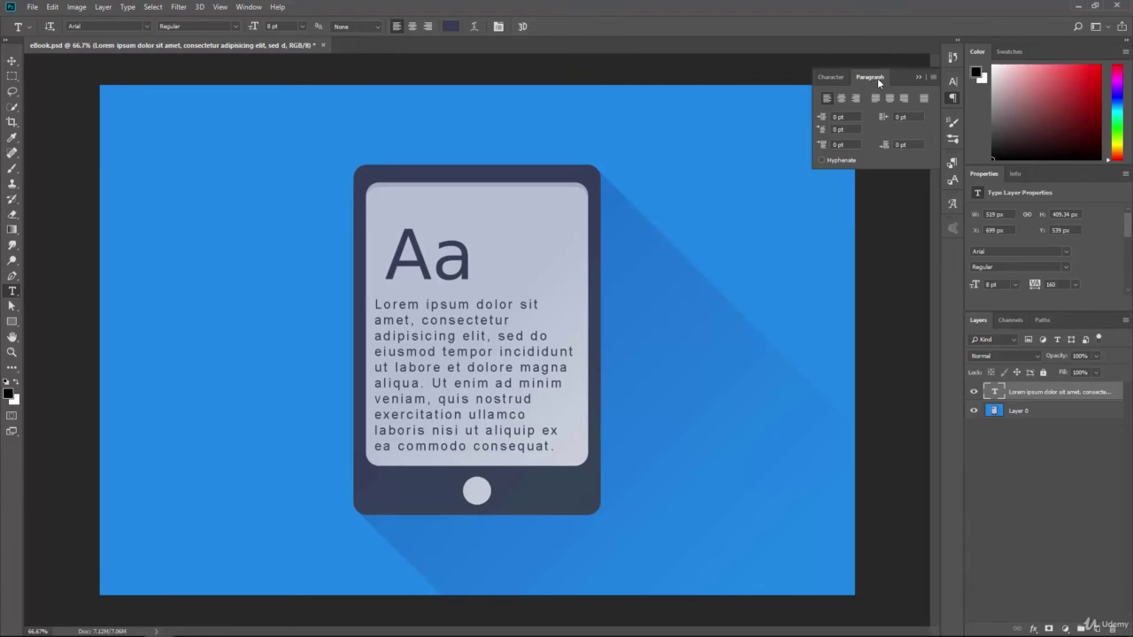
{"action": "left_click", "coordinate": [251, 8]}
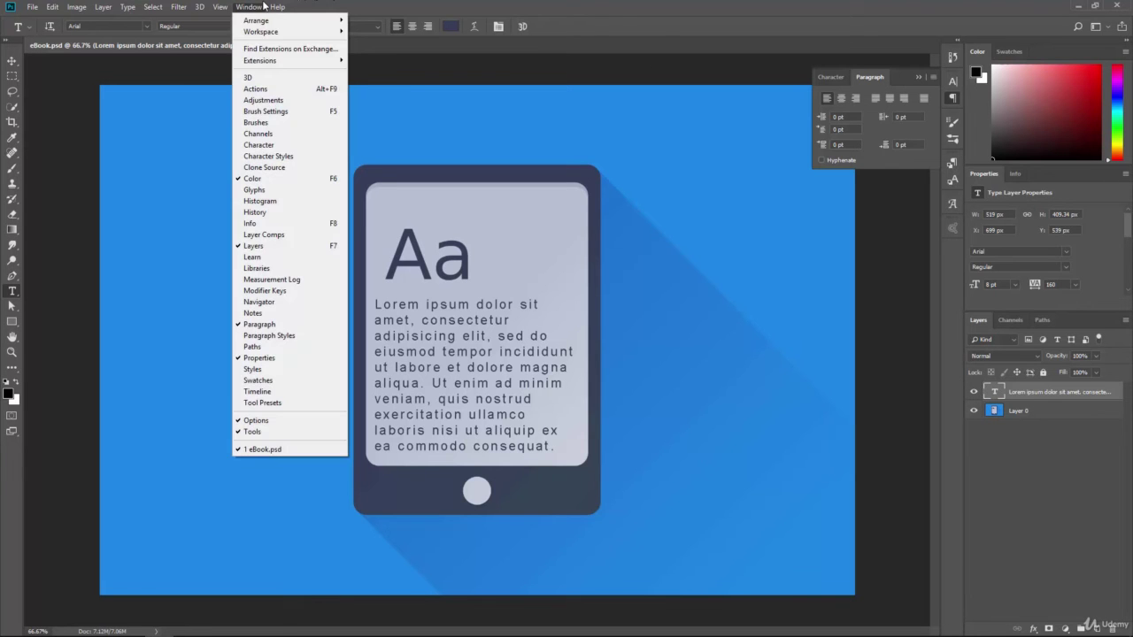
{"action": "left_click", "coordinate": [290, 324]}
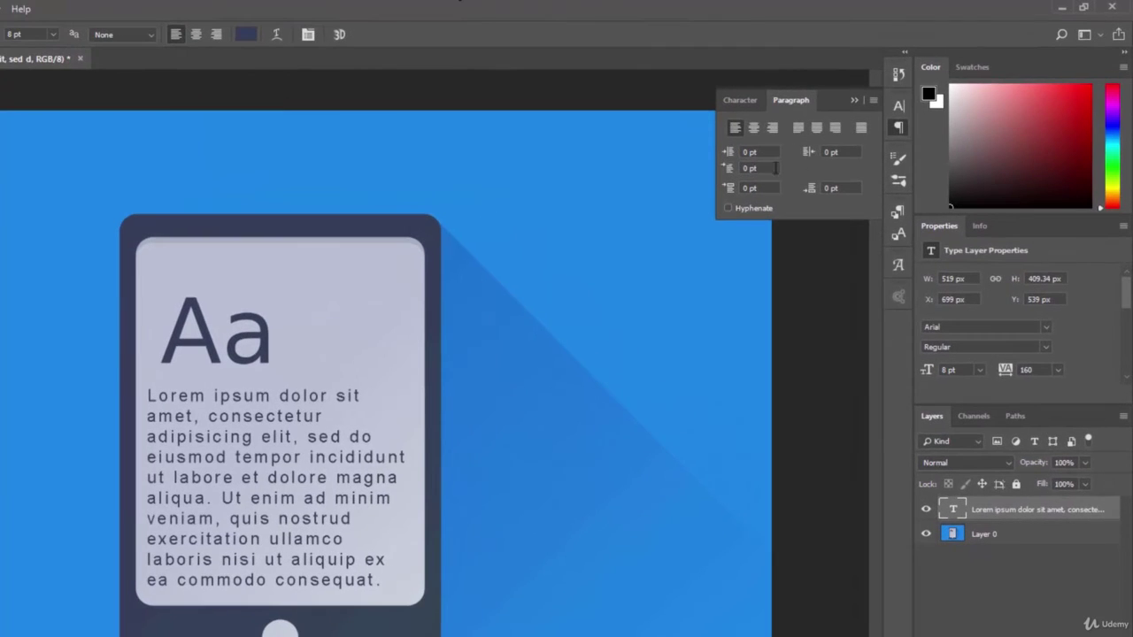
{"action": "left_click", "coordinate": [753, 128]}
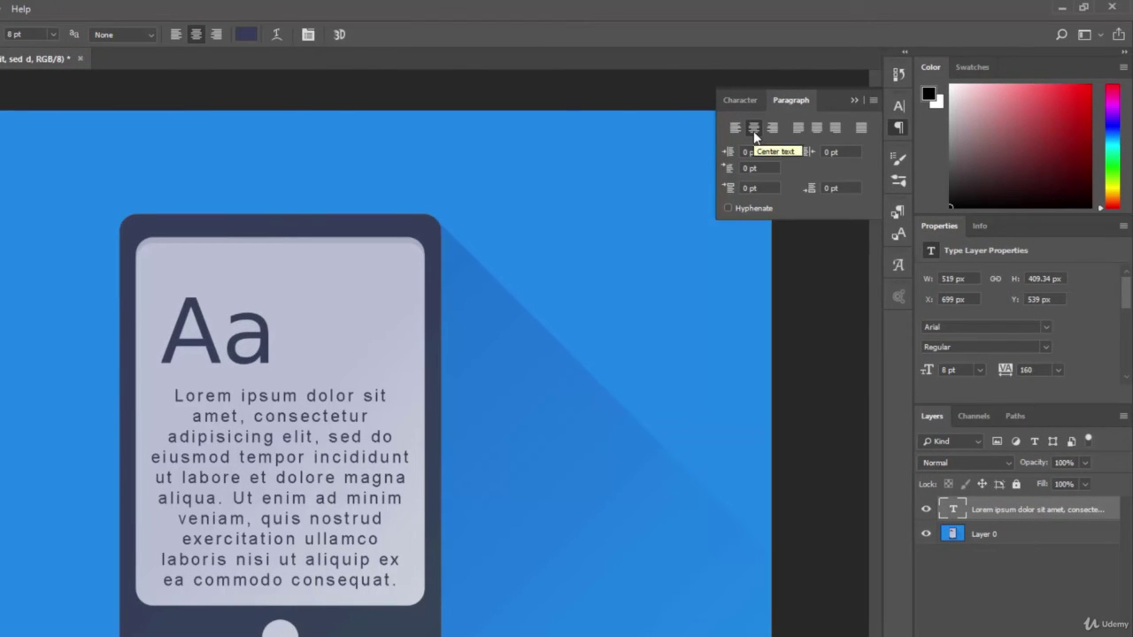
{"action": "left_click", "coordinate": [773, 128]}
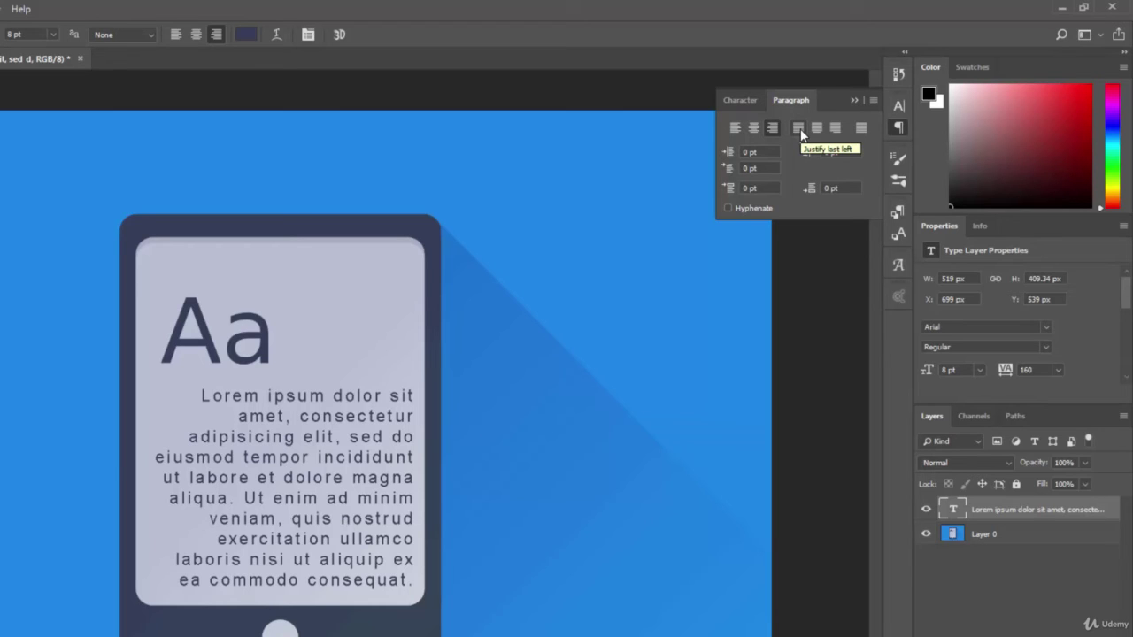
{"action": "left_click", "coordinate": [800, 129]}
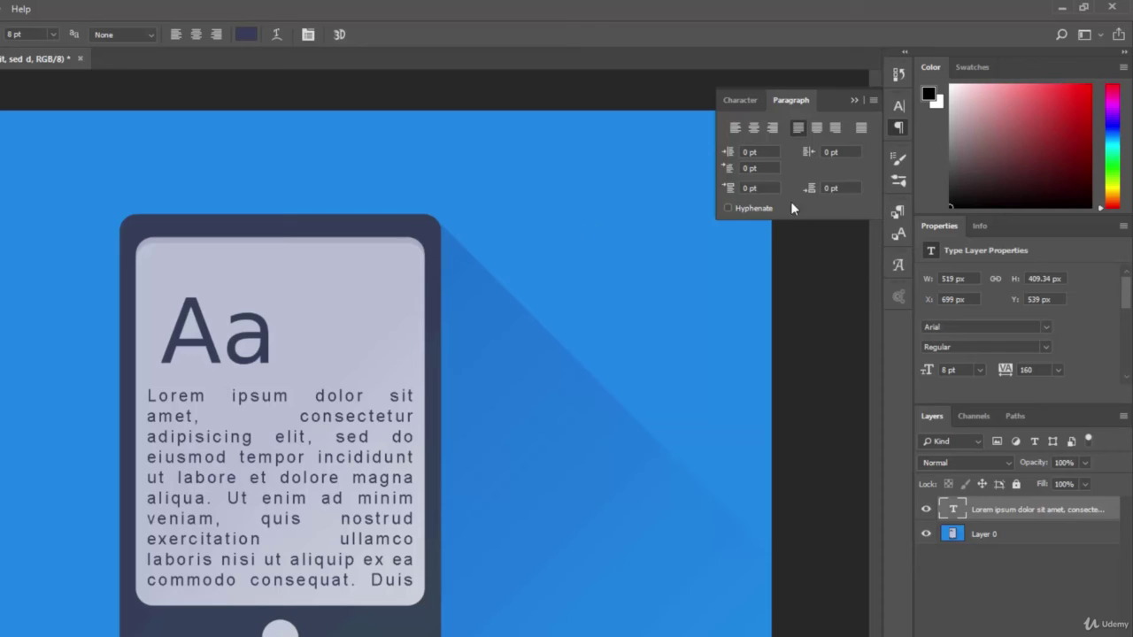
{"action": "left_click", "coordinate": [735, 127]}
{"action": "left_click", "coordinate": [797, 127]}
{"action": "left_click", "coordinate": [753, 128]}
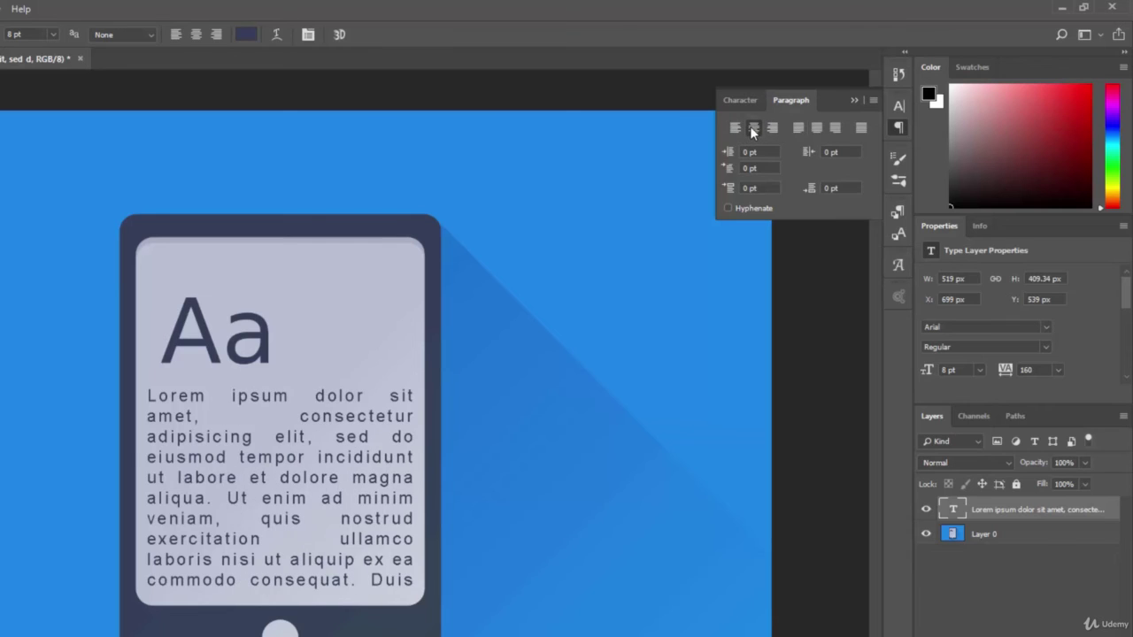
{"action": "left_click", "coordinate": [816, 128]}
{"action": "left_click", "coordinate": [772, 128]}
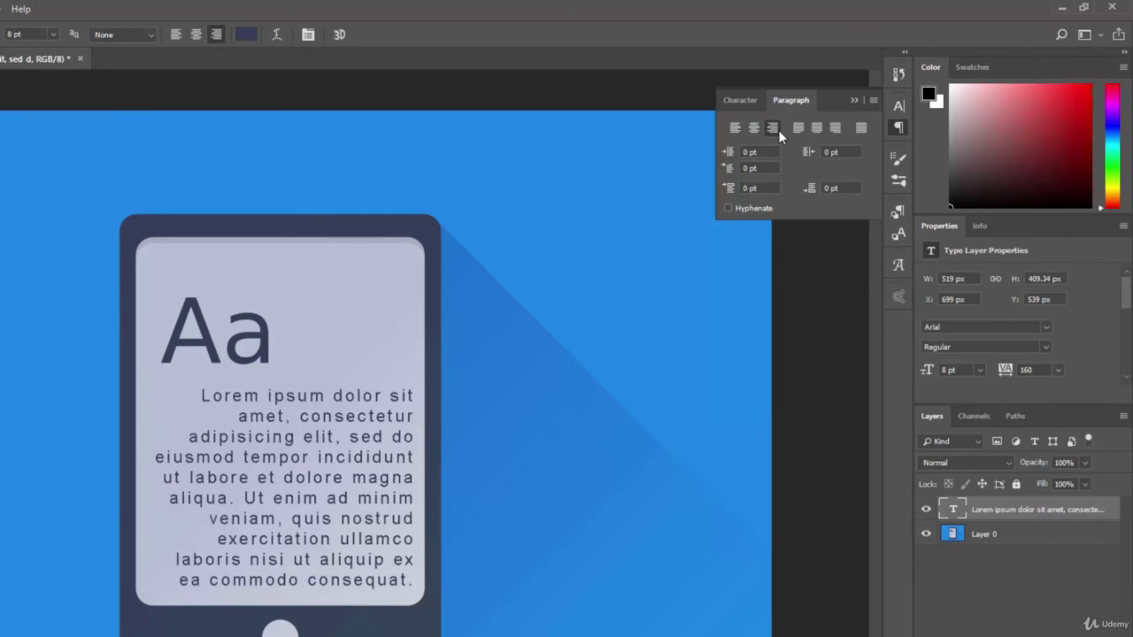
{"action": "left_click", "coordinate": [837, 129]}
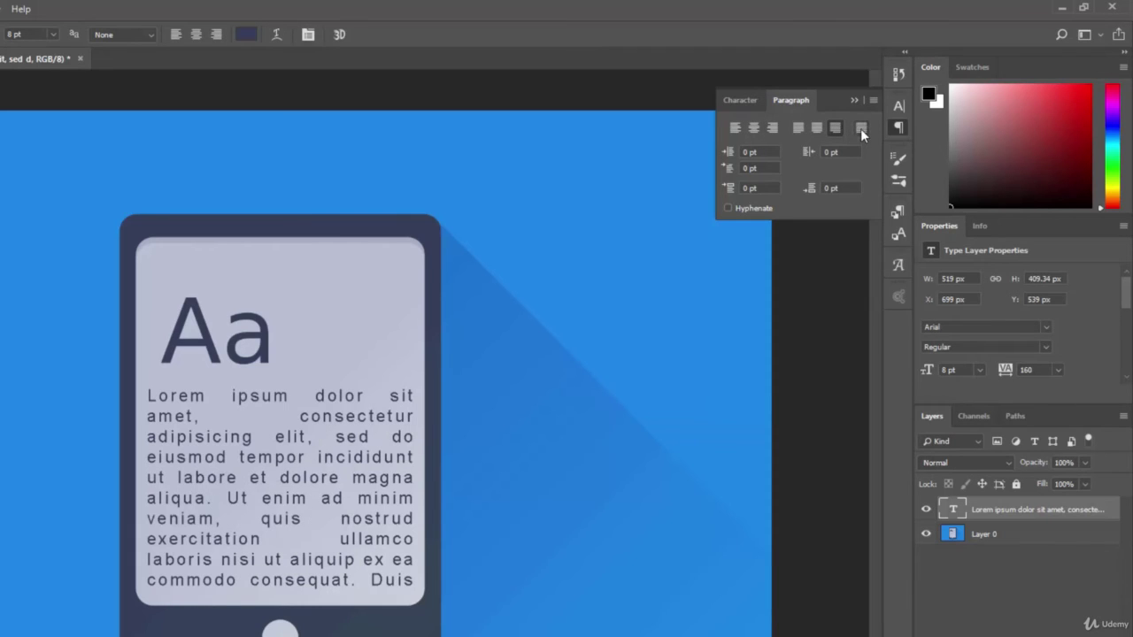
{"action": "left_click", "coordinate": [861, 131]}
{"action": "left_click", "coordinate": [736, 128]}
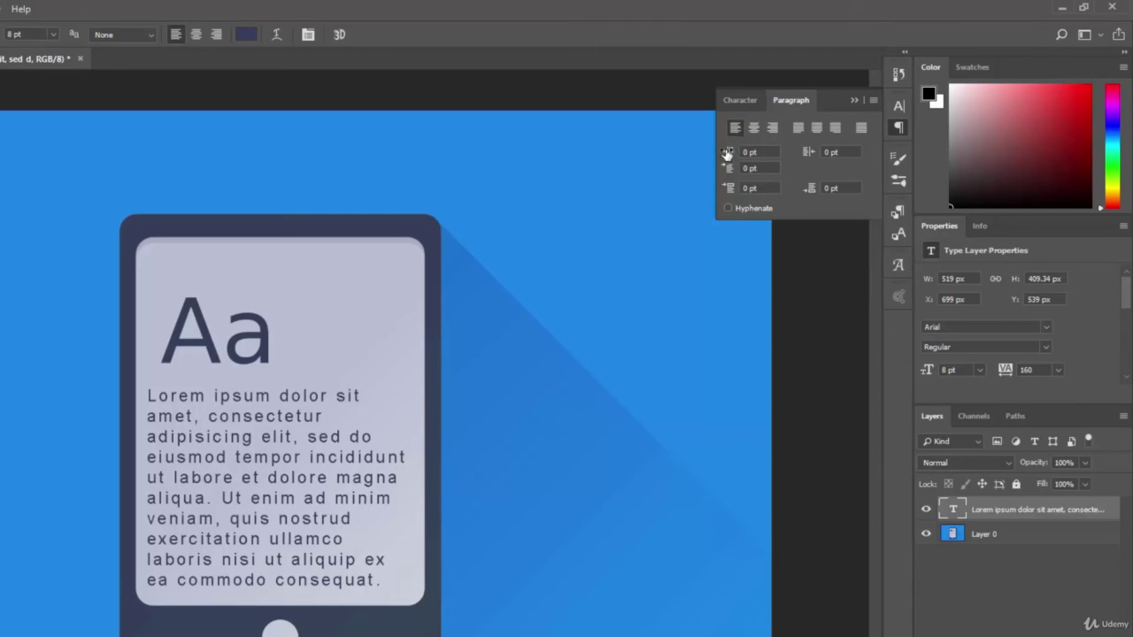
{"action": "left_click", "coordinate": [145, 398]}
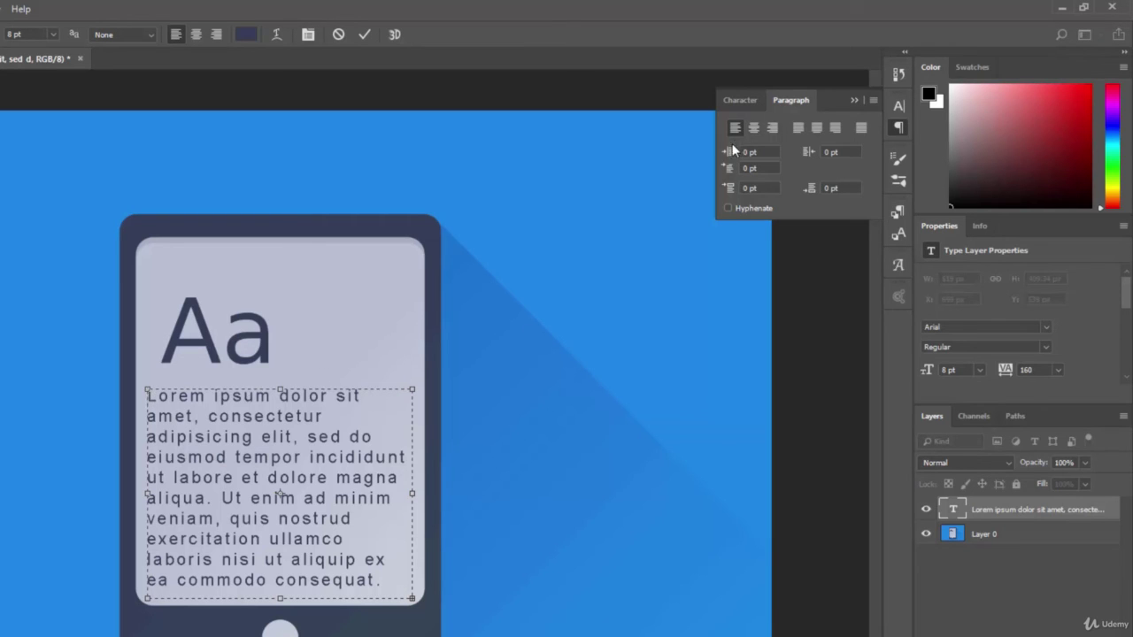
{"action": "left_click_drag", "start_coordinate": [743, 155], "coordinate": [768, 152]}
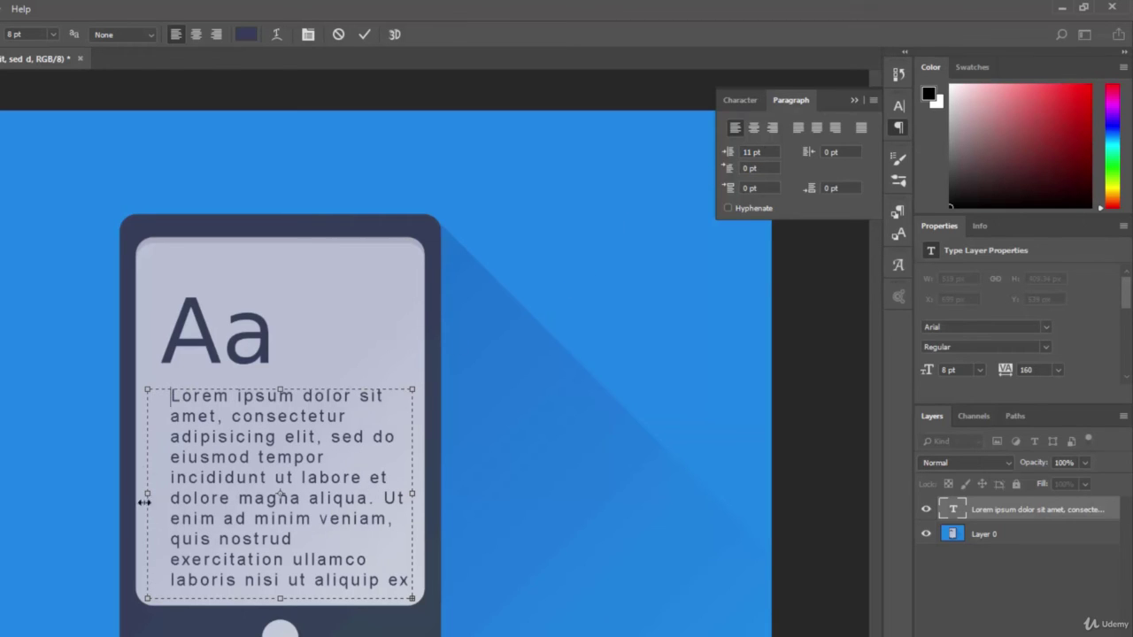
{"action": "key", "text": "ctrl+Return"}
{"action": "key", "text": "ctrl+z"}
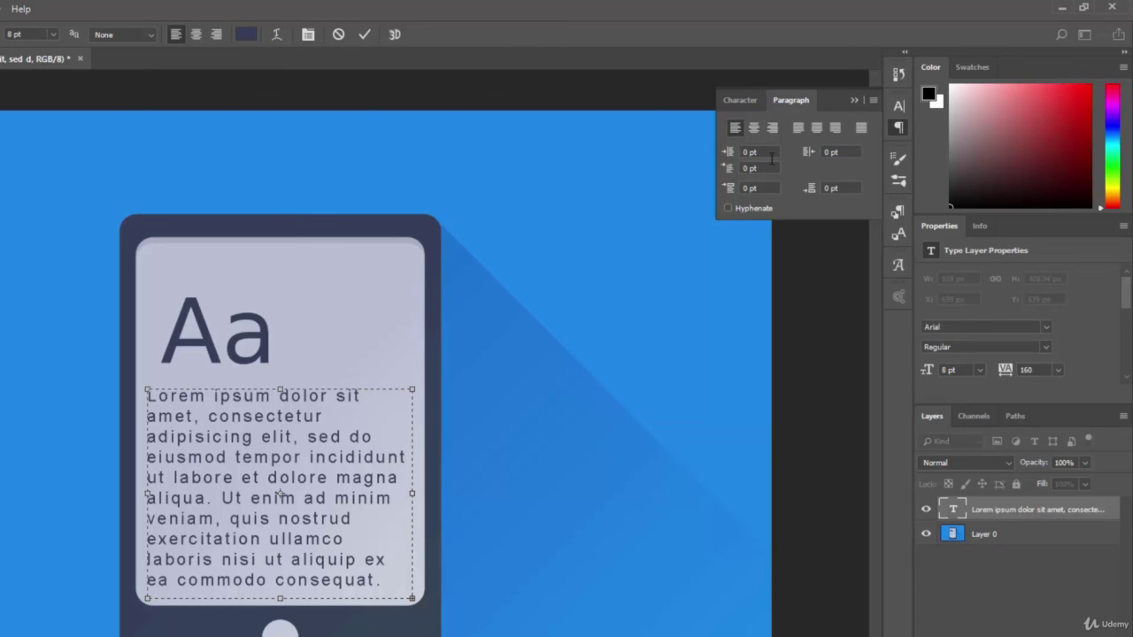
{"action": "left_click_drag", "start_coordinate": [731, 169], "coordinate": [771, 182]}
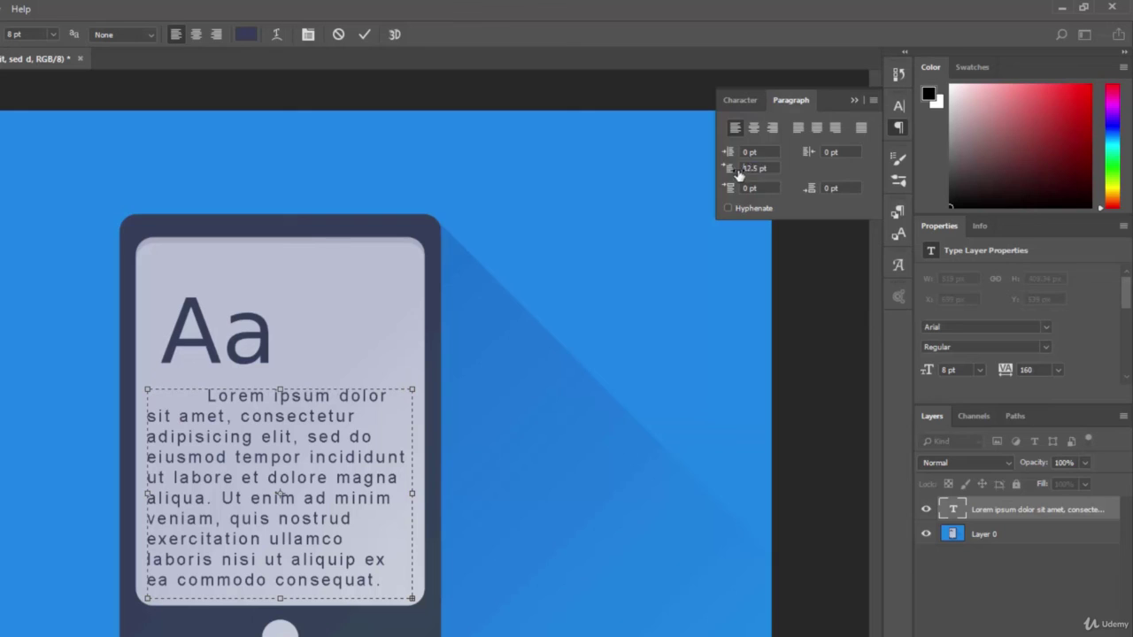
{"action": "left_click_drag", "start_coordinate": [704, 170], "coordinate": [734, 177]}
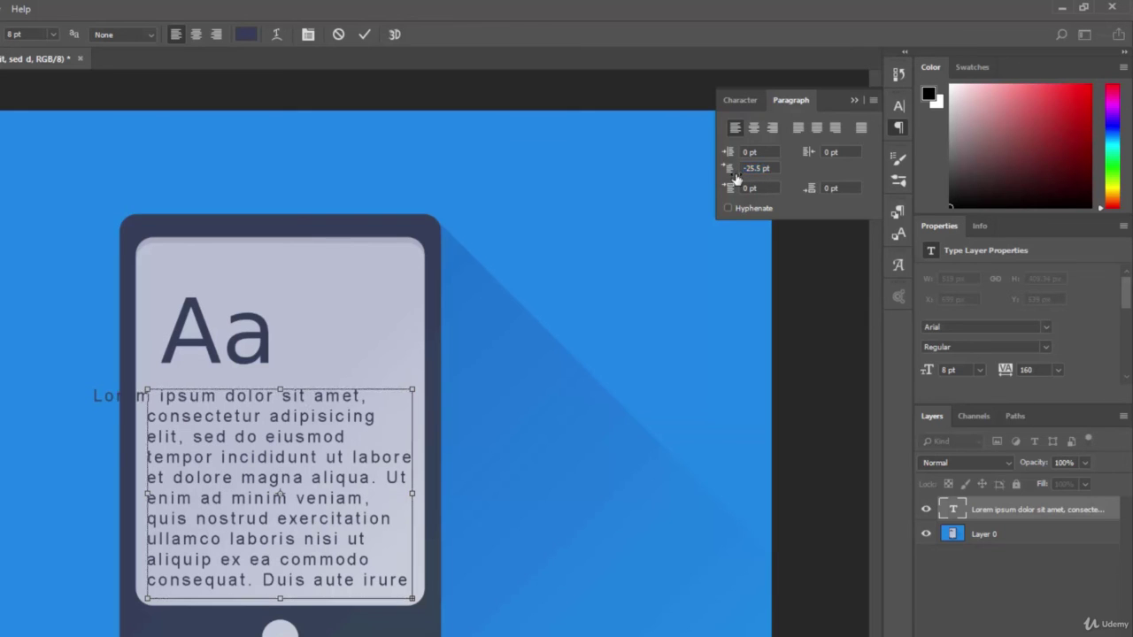
{"action": "key", "text": "ctrl+z"}
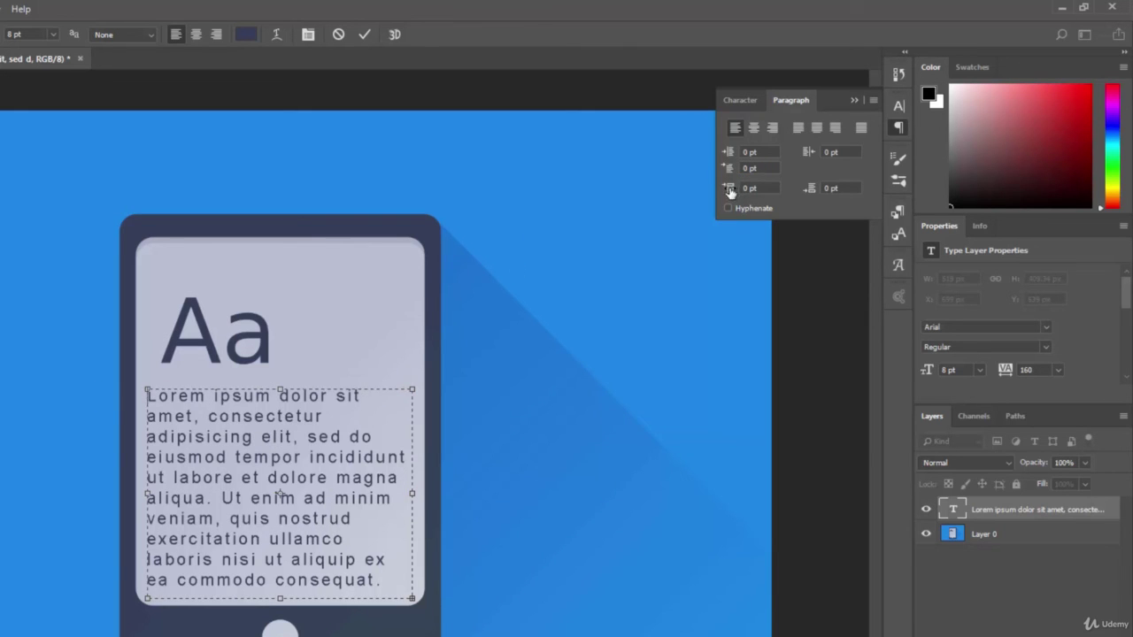
{"action": "left_click_drag", "start_coordinate": [734, 191], "coordinate": [717, 201]}
{"action": "type", "text": "0"}
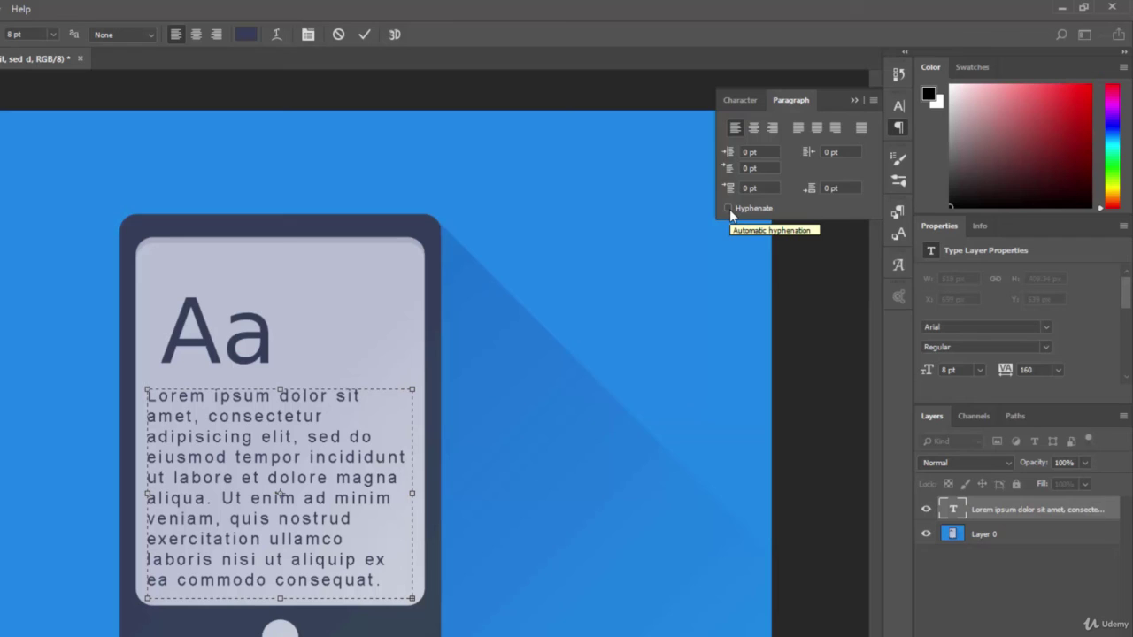
{"action": "left_click", "coordinate": [729, 209]}
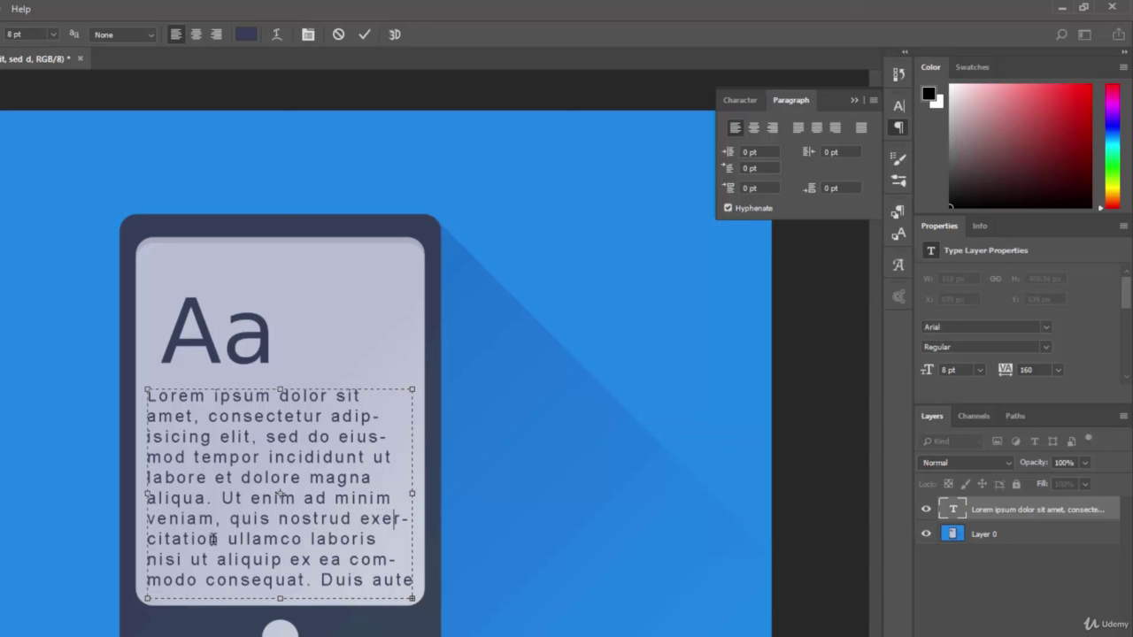
{"action": "left_click", "coordinate": [728, 208]}
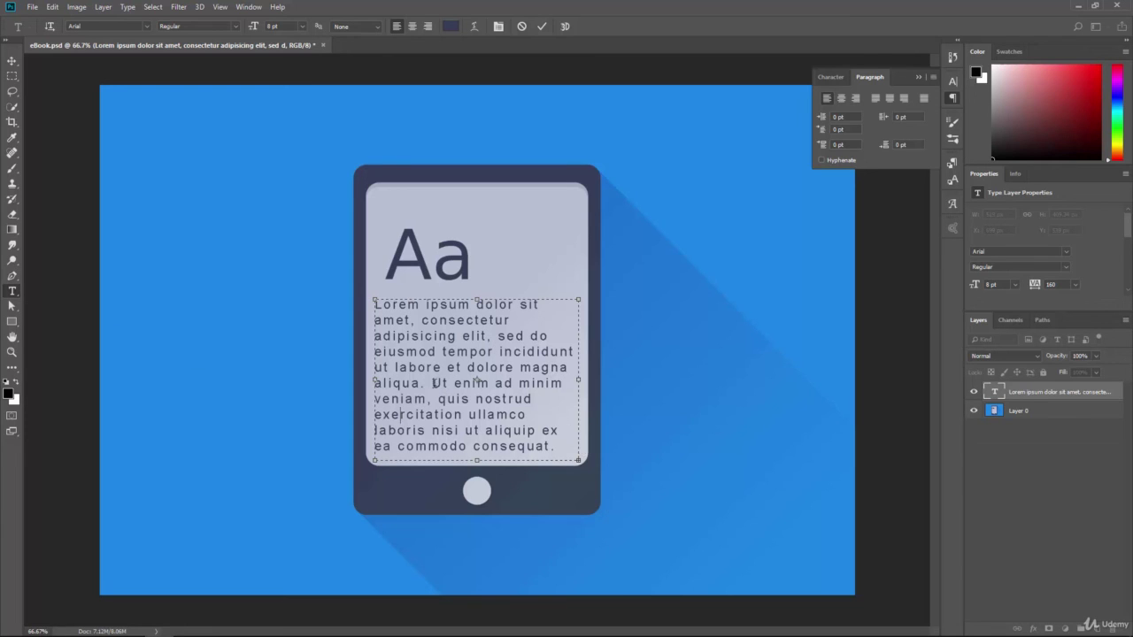
{"action": "left_click", "coordinate": [128, 7]}
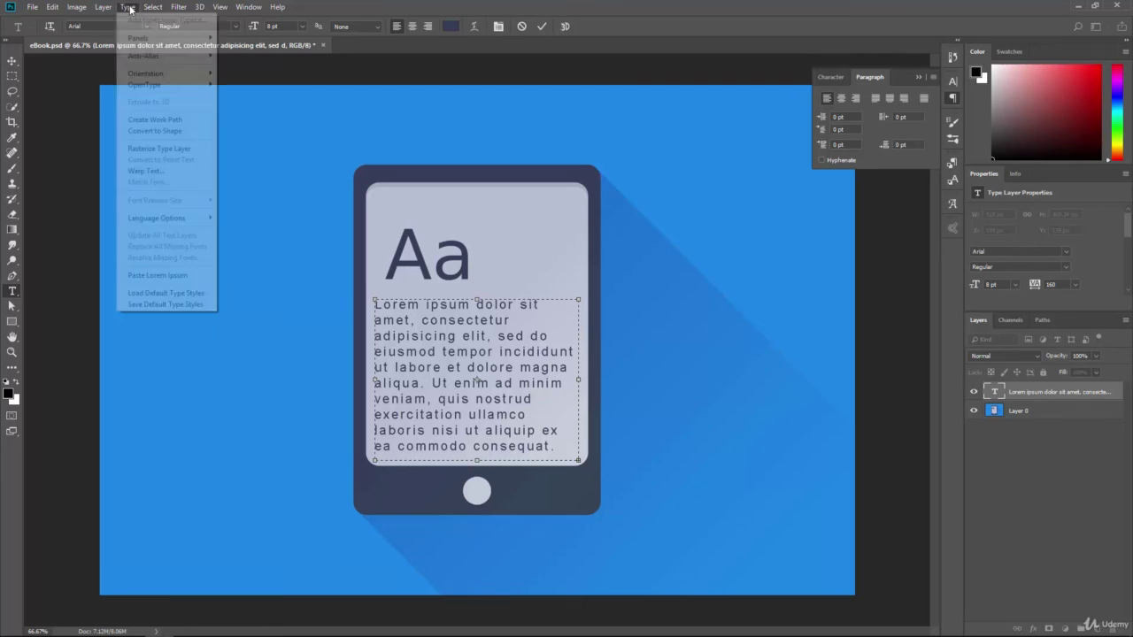
{"action": "left_click", "coordinate": [324, 292]}
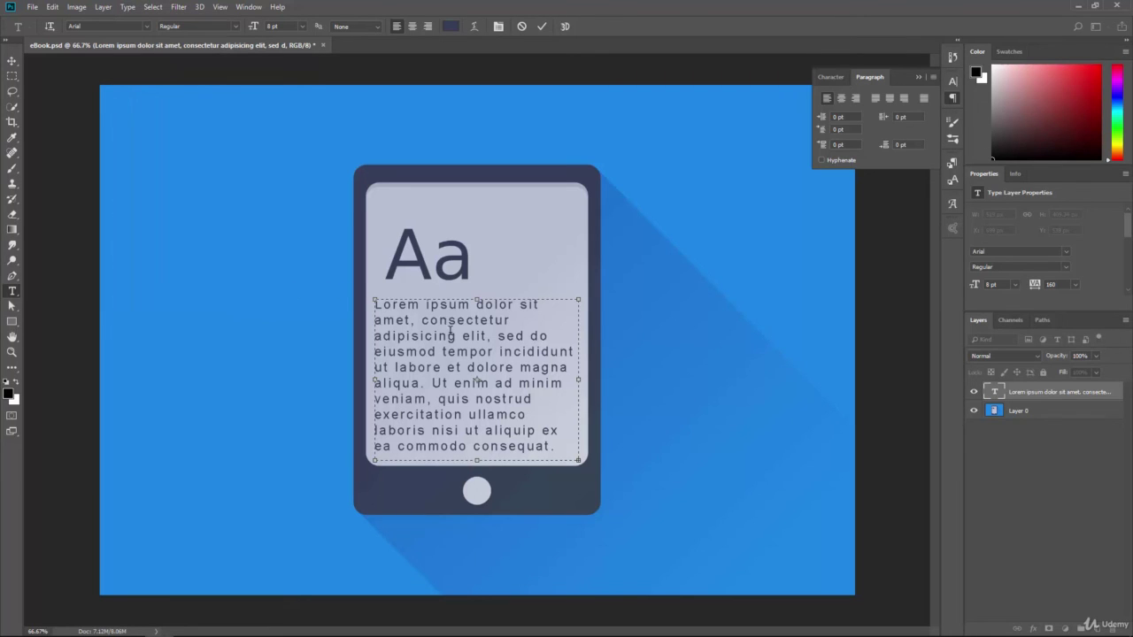